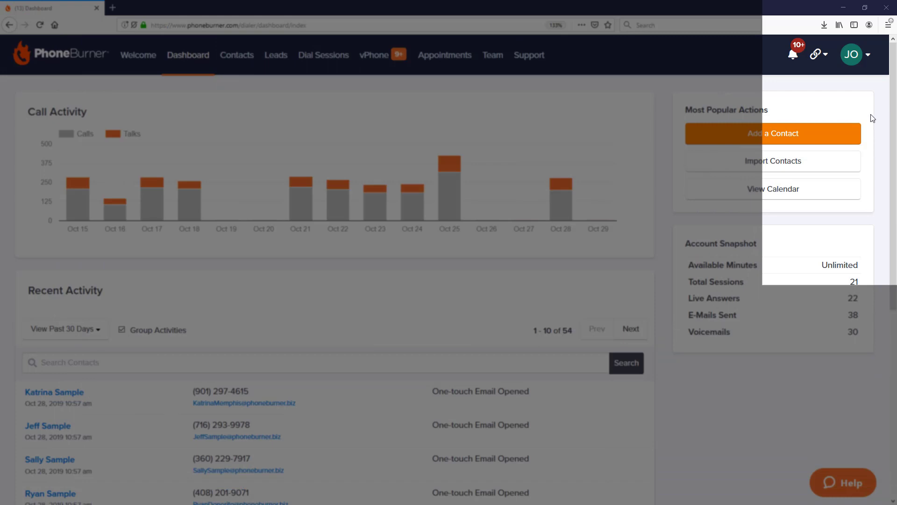
- Go from the account menu to Dial Session Settings and open the Advanced Call Transfer page
{"action": "left_click", "coordinate": [855, 59]}
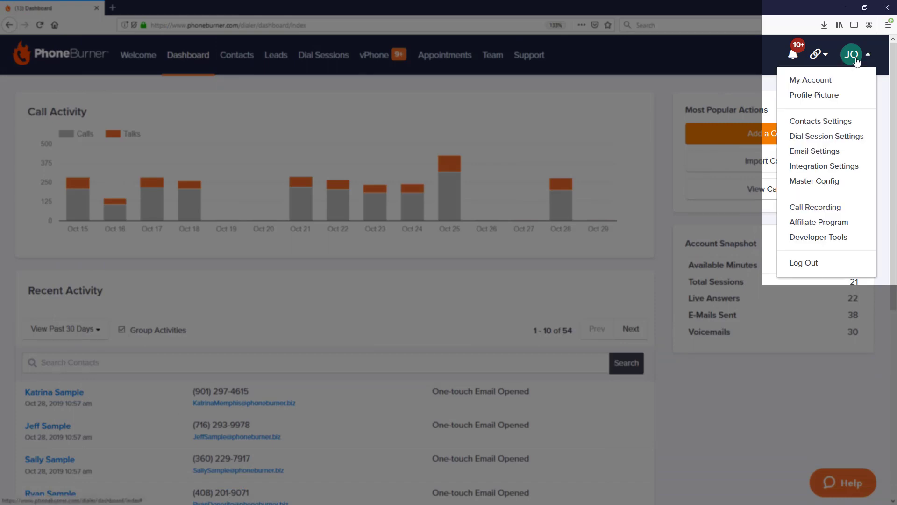
{"action": "left_click", "coordinate": [854, 136]}
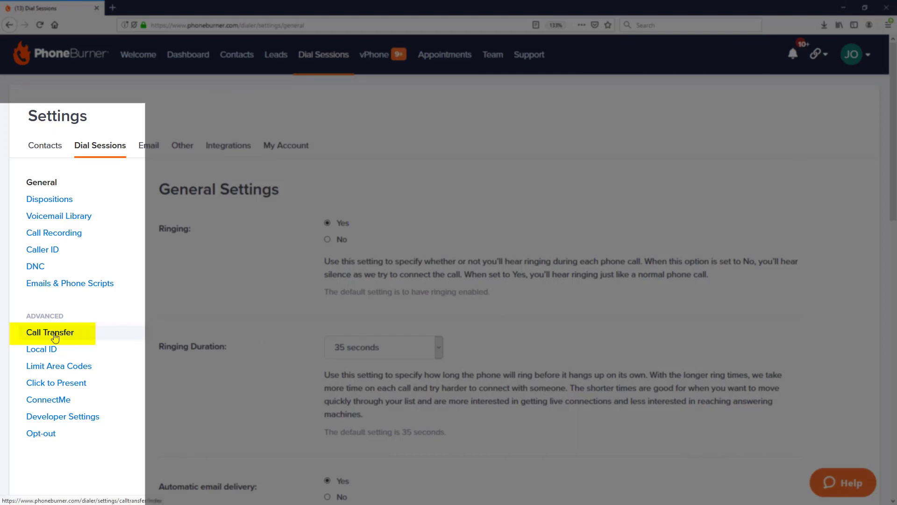
{"action": "left_click", "coordinate": [54, 337]}
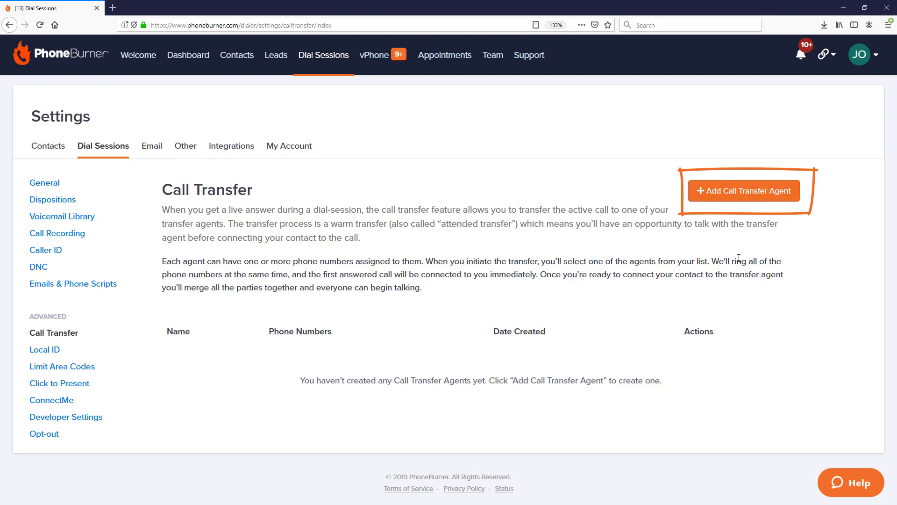
- Add a transfer agent with the agent's full name and one phone number labelled Cell, and save it
{"action": "left_click", "coordinate": [749, 194]}
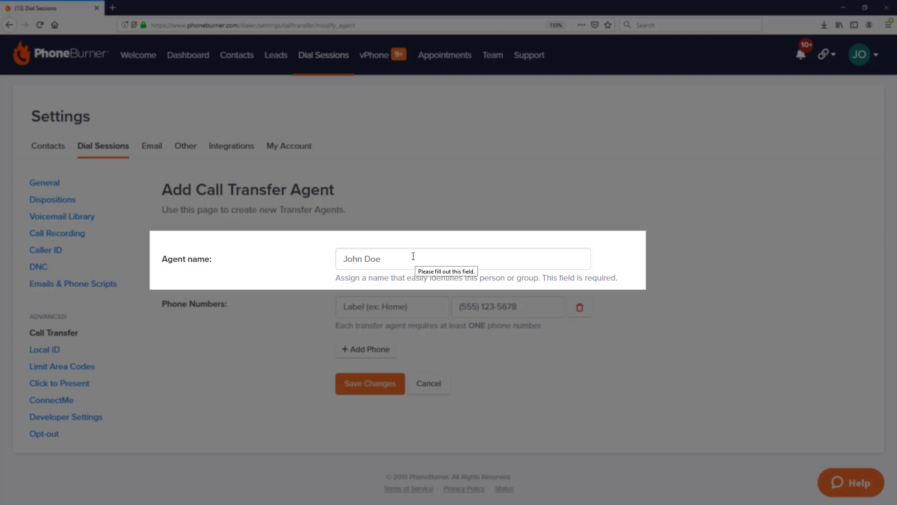
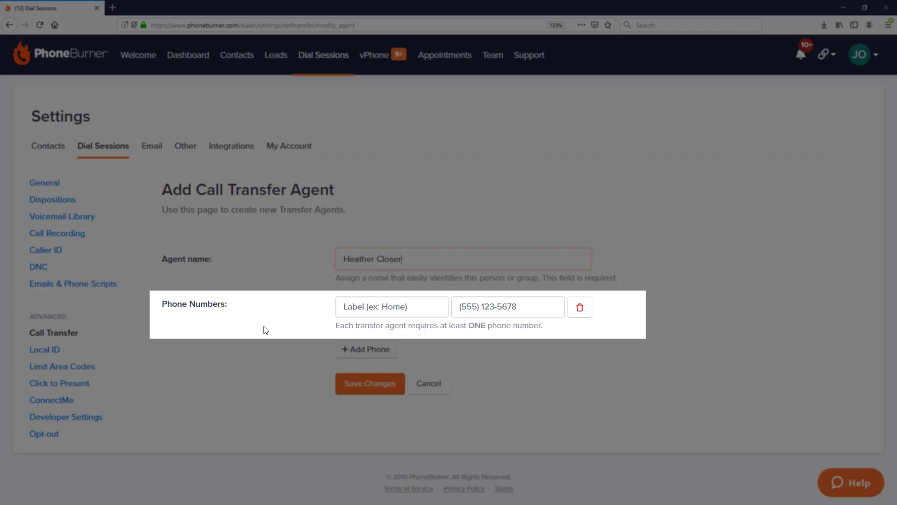
{"action": "key", "text": "Tab"}
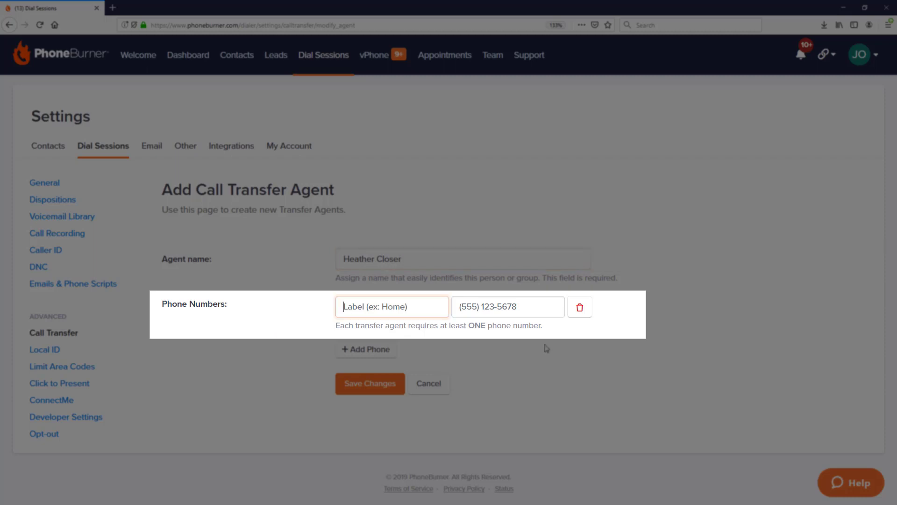
{"action": "type", "text": "Cell"}
{"action": "key", "text": "Tab"}
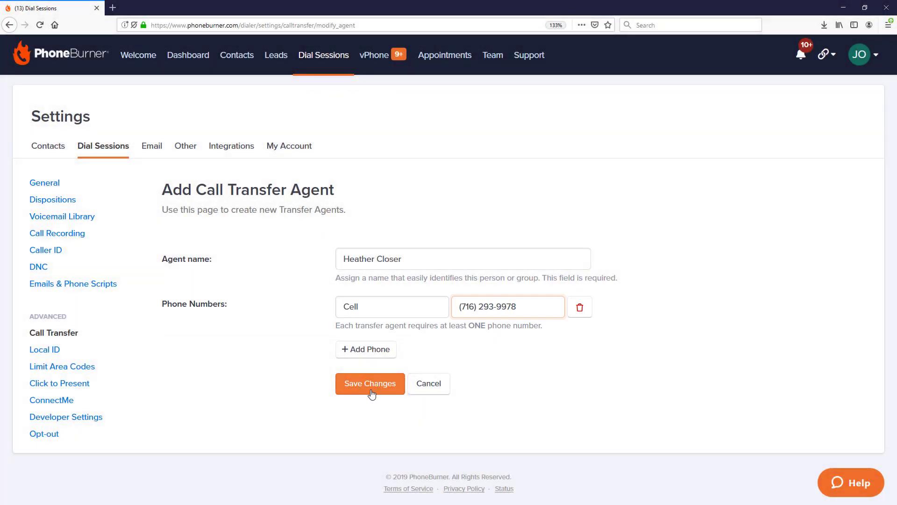
{"action": "left_click", "coordinate": [370, 390]}
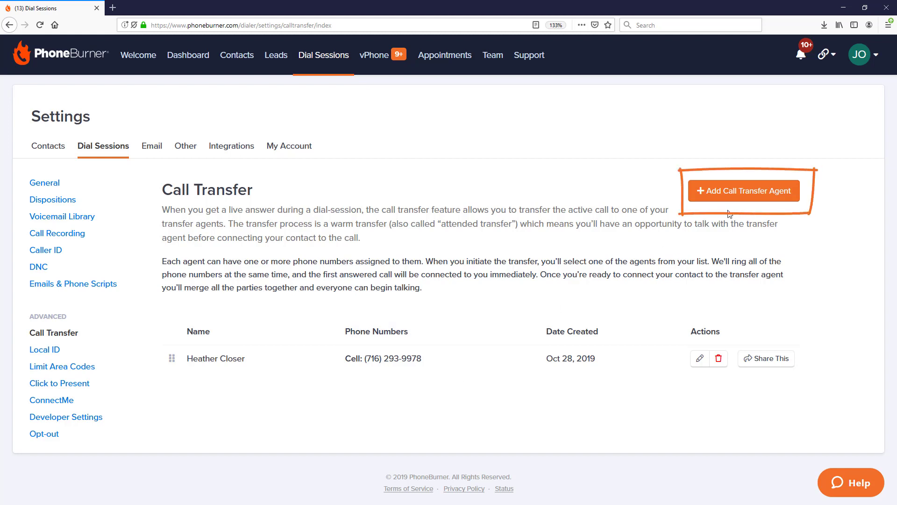
{"action": "left_click", "coordinate": [746, 192]}
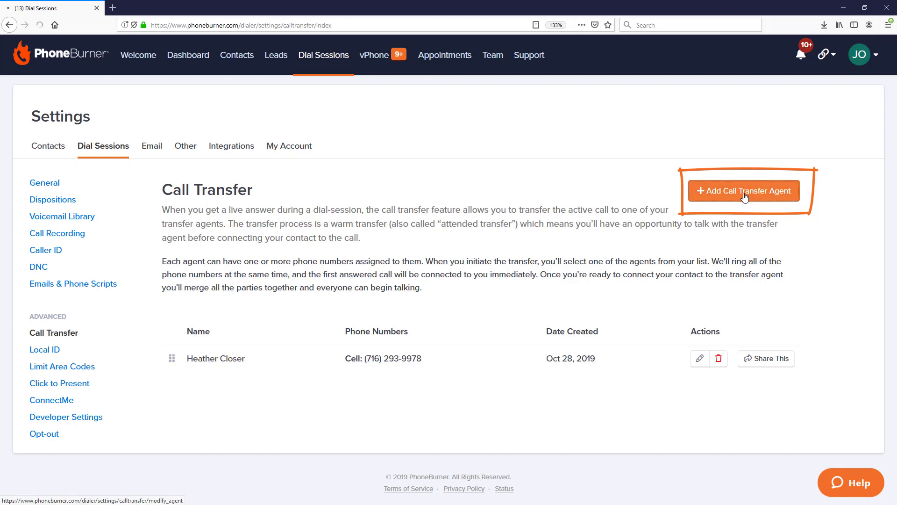
- Enter the second agent's name with a Cell number, add an Office Direct number, and save
{"action": "type", "text": "Cassie"}
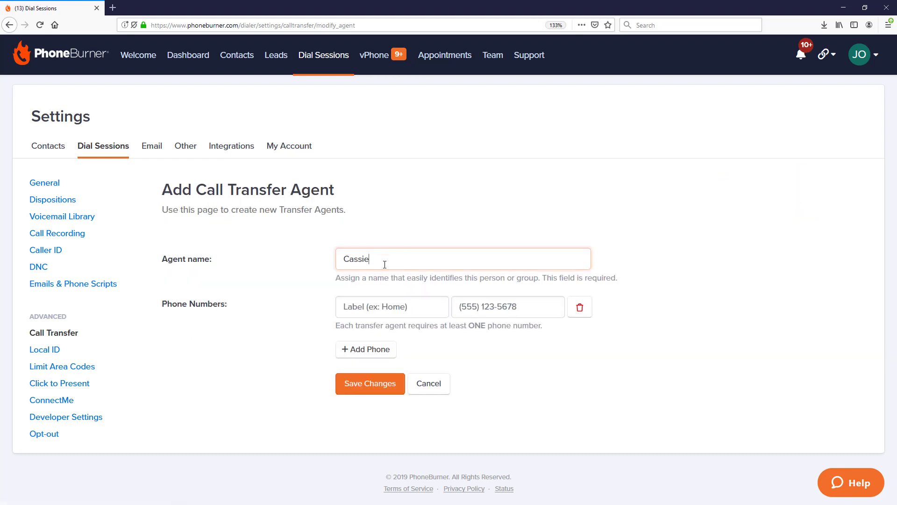
{"action": "left_click", "coordinate": [375, 307]}
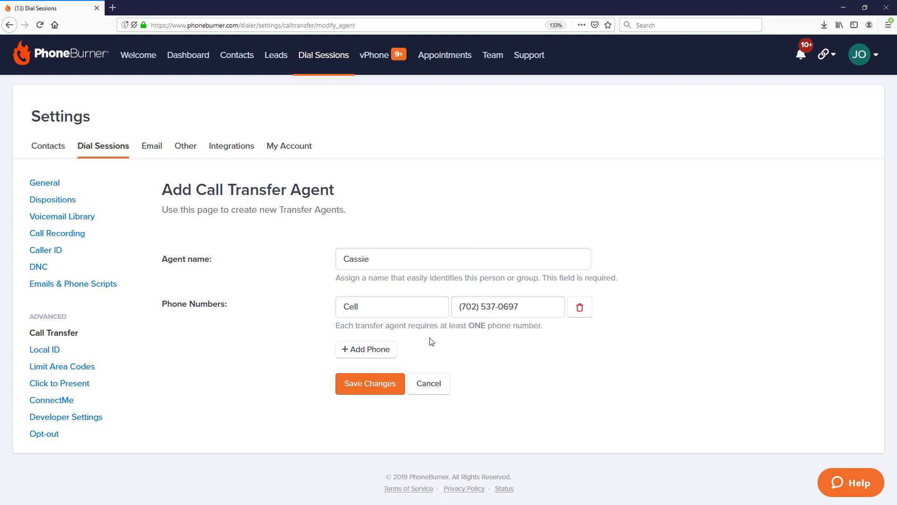
{"action": "left_click", "coordinate": [380, 350]}
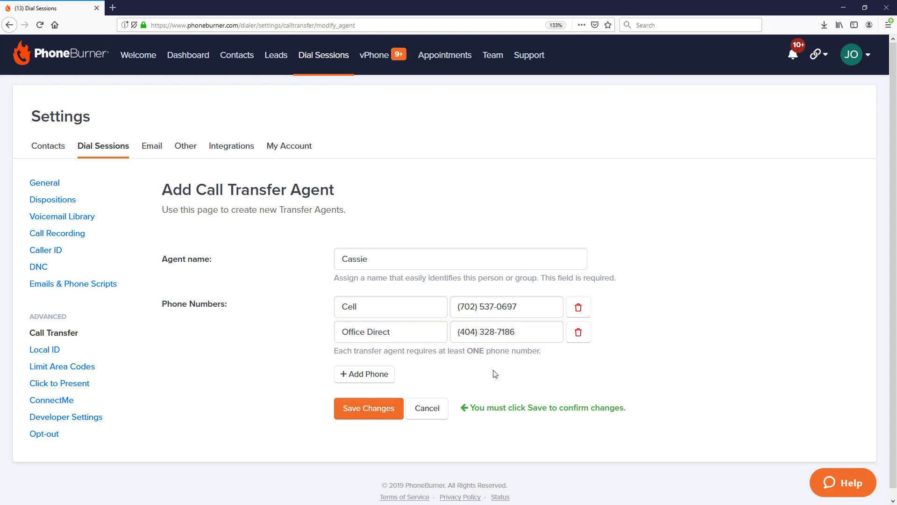
{"action": "left_click", "coordinate": [370, 409]}
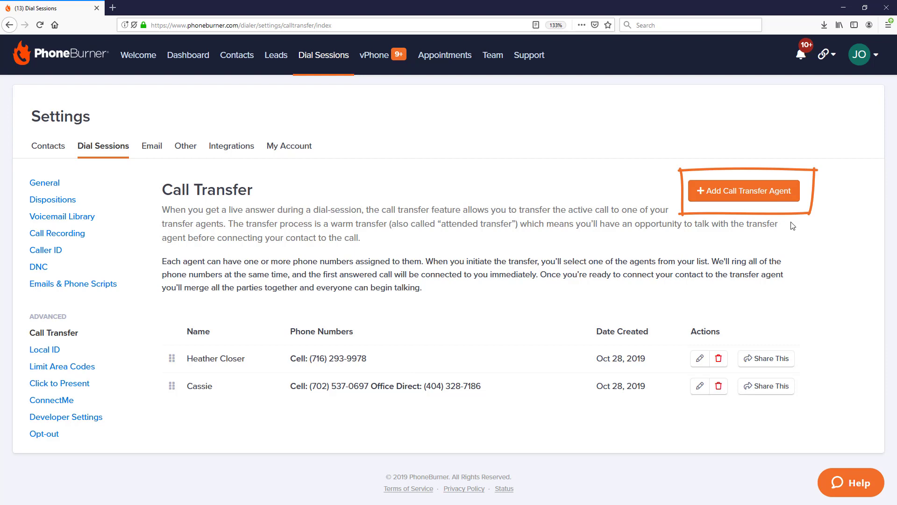
- Create a 'Closer Group' agent with both agents' numbers labelled by name, save it, and drag it to the top
{"action": "left_click", "coordinate": [760, 197]}
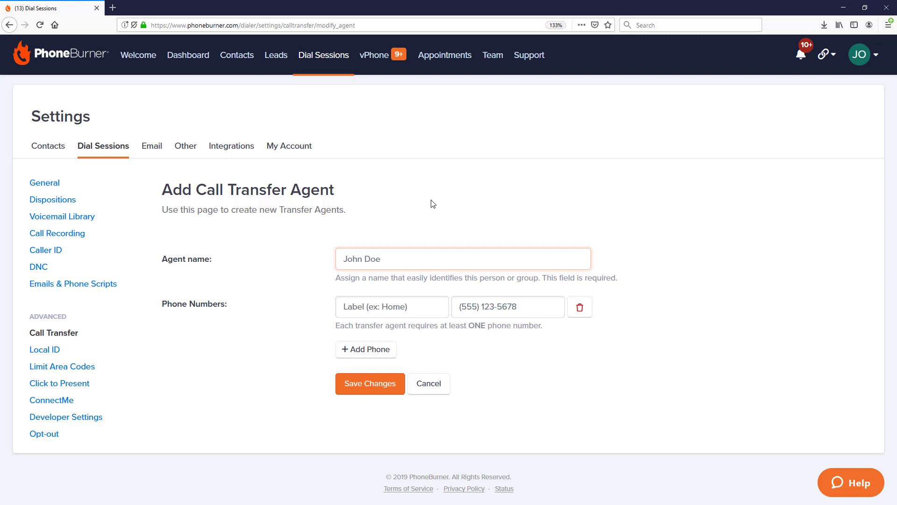
{"action": "type", "text": "Closer Group"}
{"action": "left_click", "coordinate": [379, 303]}
{"action": "type", "text": "Cassie"}
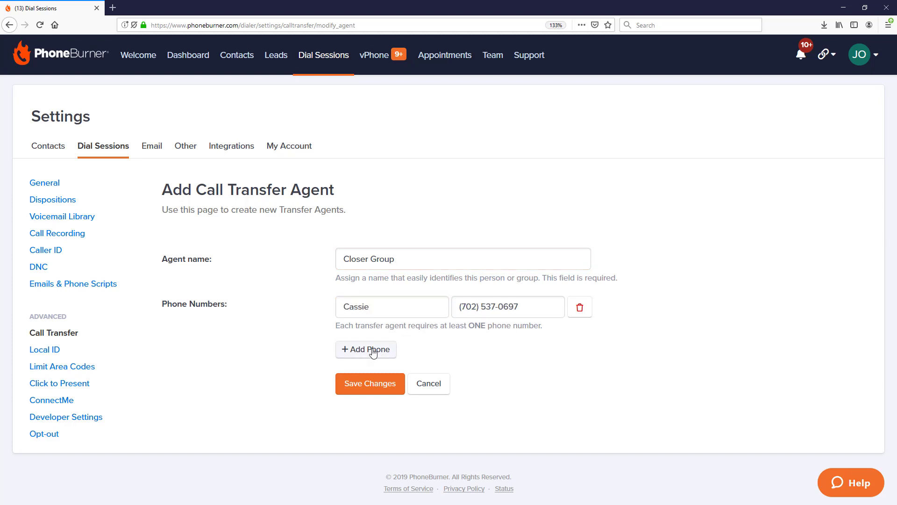
{"action": "left_click", "coordinate": [373, 350]}
{"action": "left_click", "coordinate": [374, 333]}
{"action": "type", "text": "Heather"}
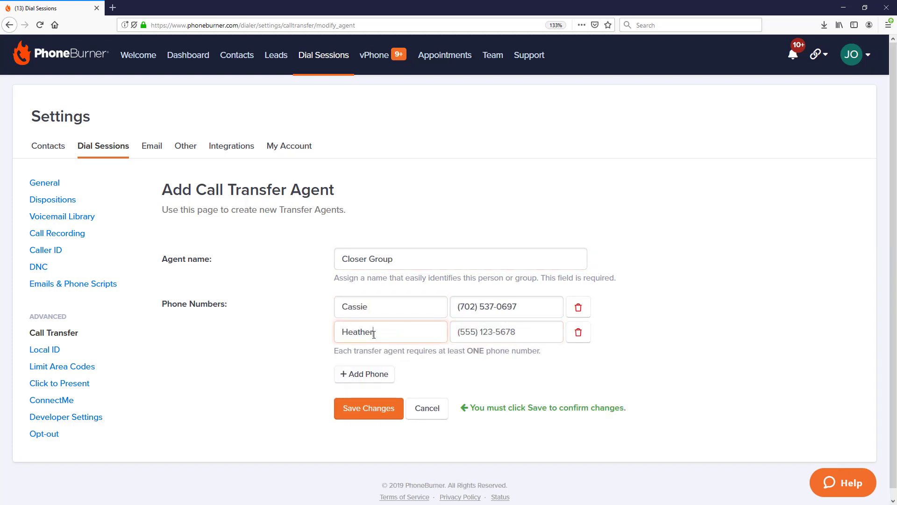
{"action": "key", "text": "Tab"}
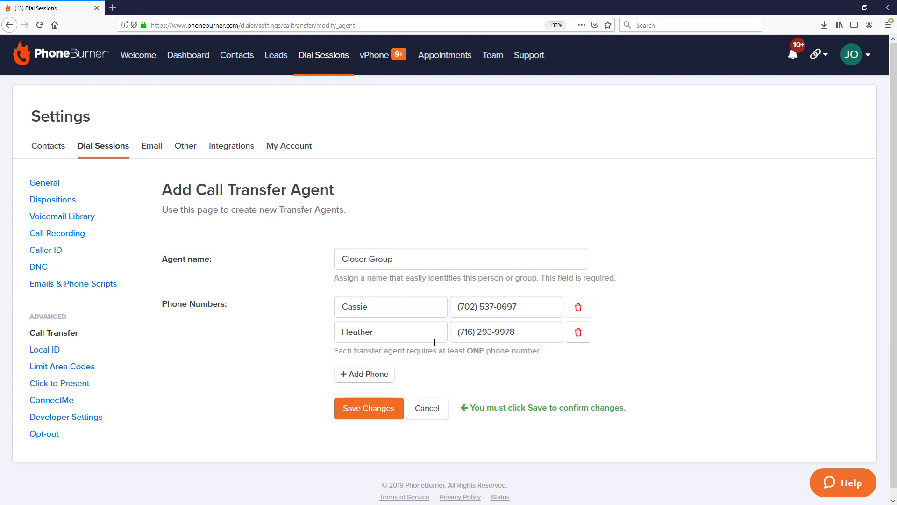
{"action": "left_click", "coordinate": [372, 410]}
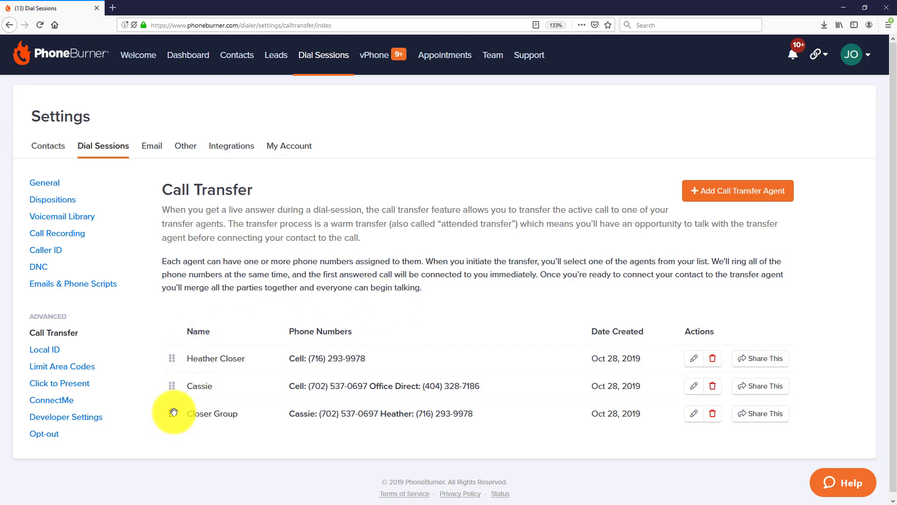
{"action": "left_click_drag", "start_coordinate": [172, 412], "coordinate": [169, 351]}
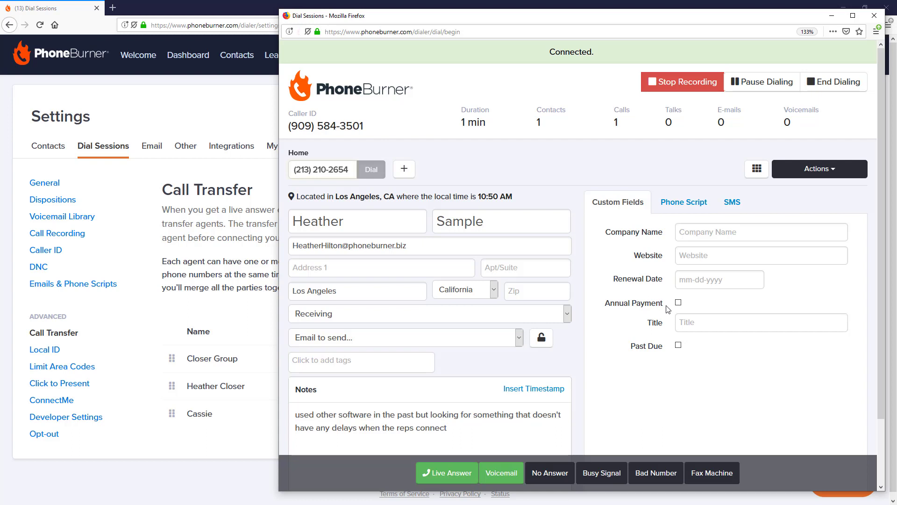
- Log the first call as Voicemail, mark the next as Live Answer, and call the Closer Group agent
{"action": "left_click", "coordinate": [503, 477]}
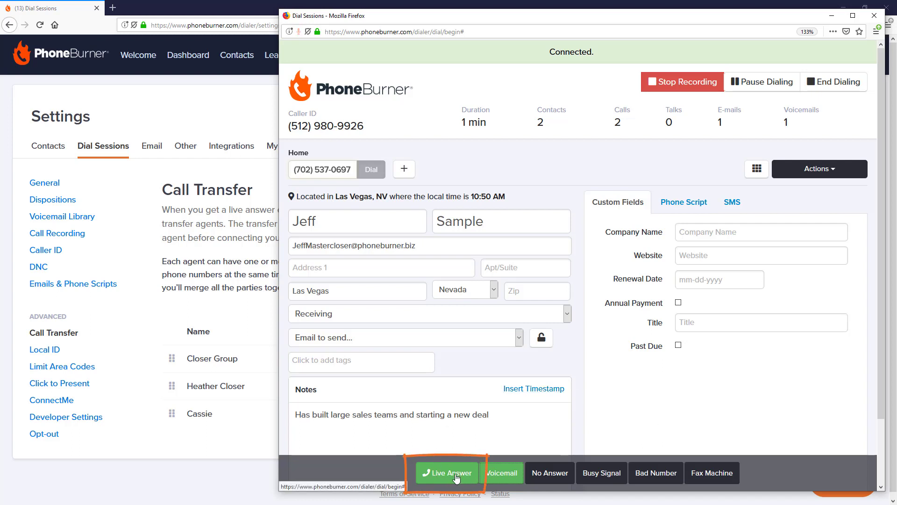
{"action": "left_click", "coordinate": [456, 476]}
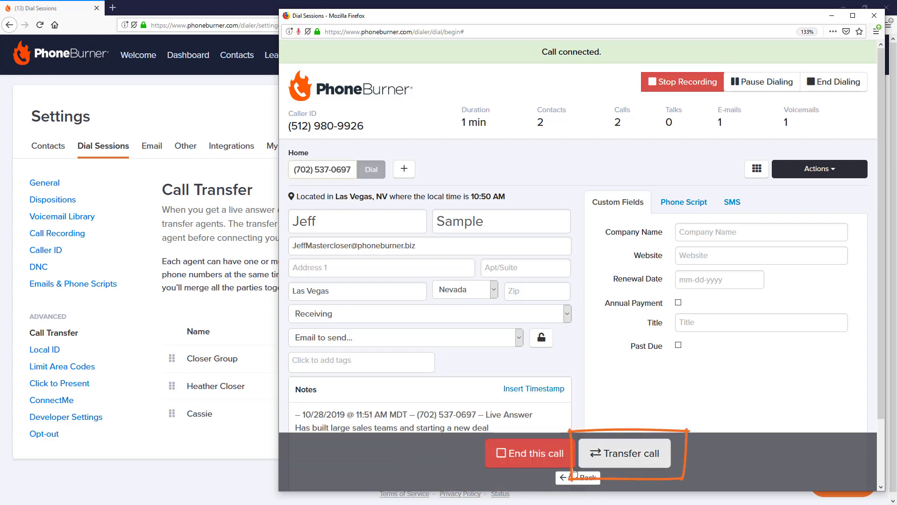
{"action": "left_click", "coordinate": [635, 461]}
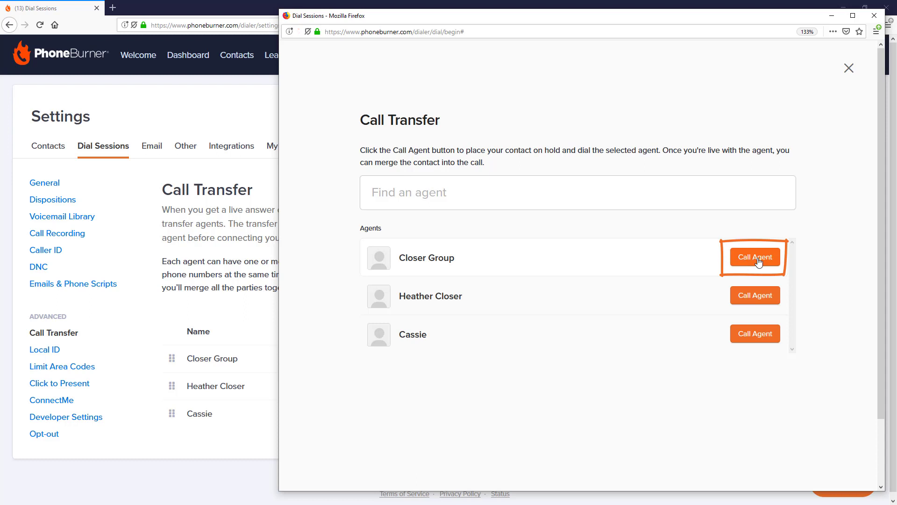
{"action": "left_click", "coordinate": [756, 258]}
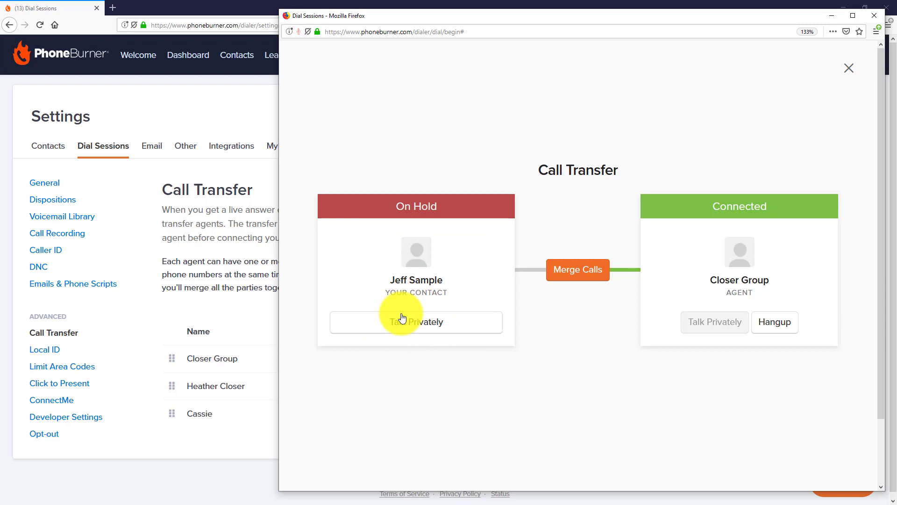
- Talk privately with the held contact and the Closer Group agent, then merge the two calls
{"action": "left_click", "coordinate": [402, 326]}
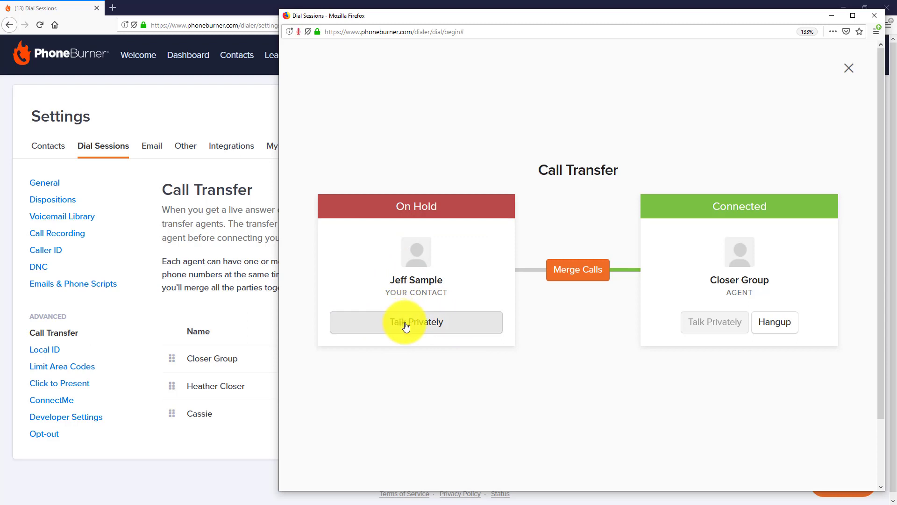
{"action": "left_click", "coordinate": [406, 326]}
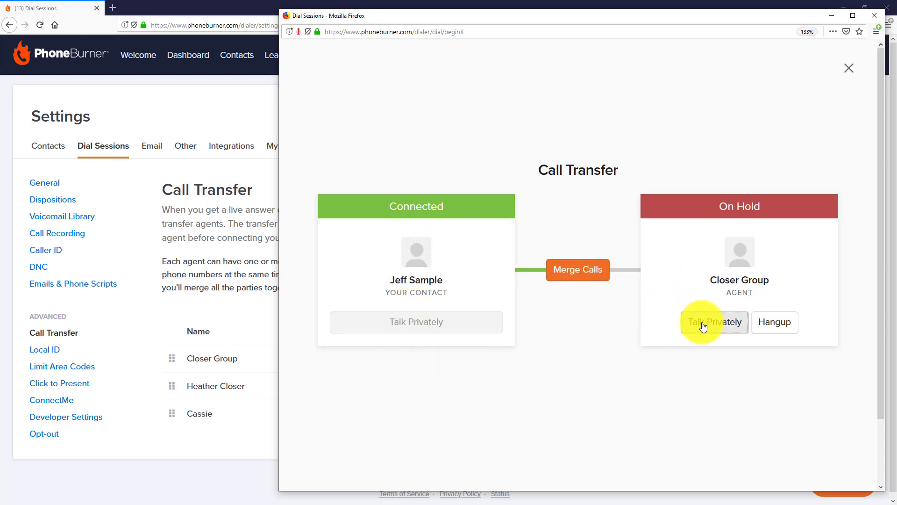
{"action": "left_click", "coordinate": [702, 327]}
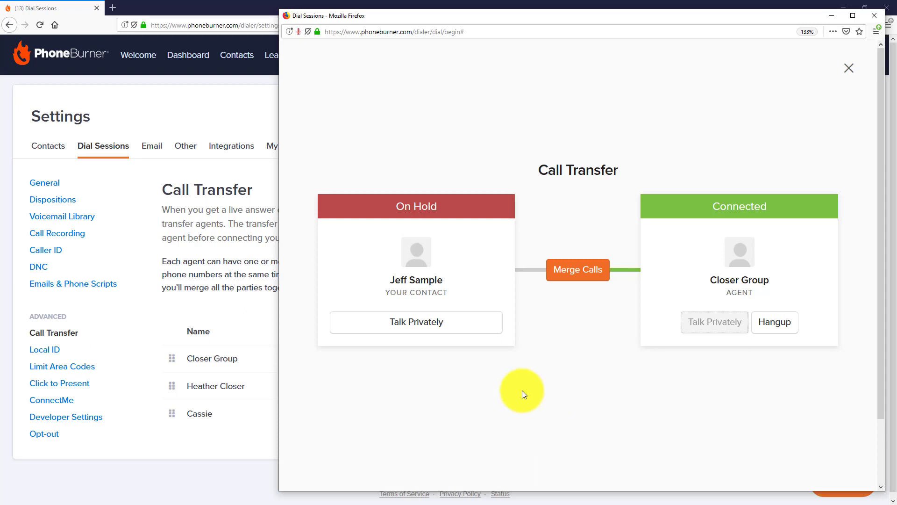
{"action": "left_click", "coordinate": [579, 272]}
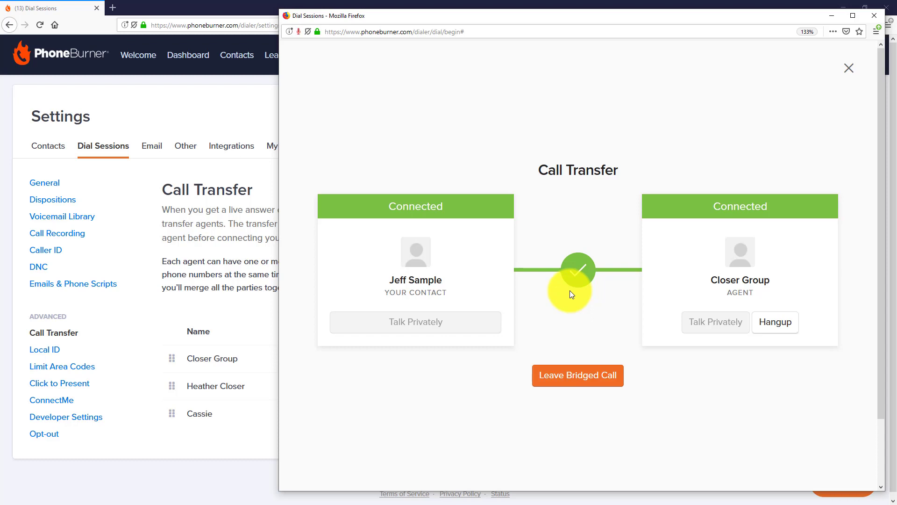
- Leave the bridged call, note that the contact was transferred, and log the second agent's transfer disposition
{"action": "left_click", "coordinate": [585, 380]}
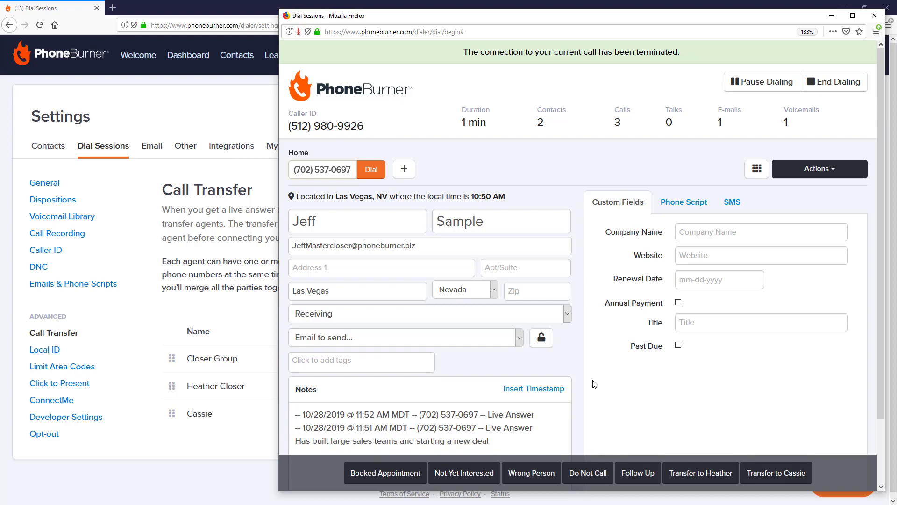
{"action": "scroll", "coordinate": [509, 402], "scroll_direction": "down", "scroll_amount": 2}
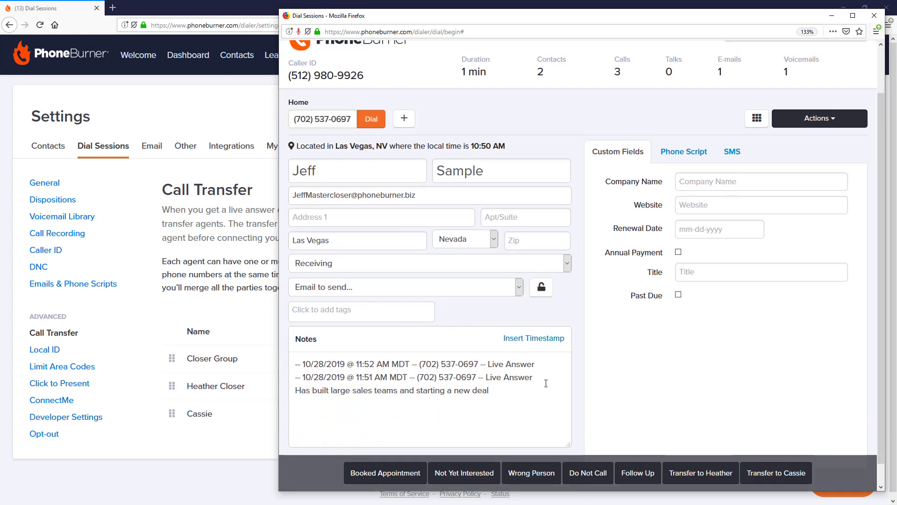
{"action": "left_click", "coordinate": [554, 341]}
{"action": "key", "text": "Return"}
{"action": "type", "text": "great call with Jeff and transferred him to Heather"}
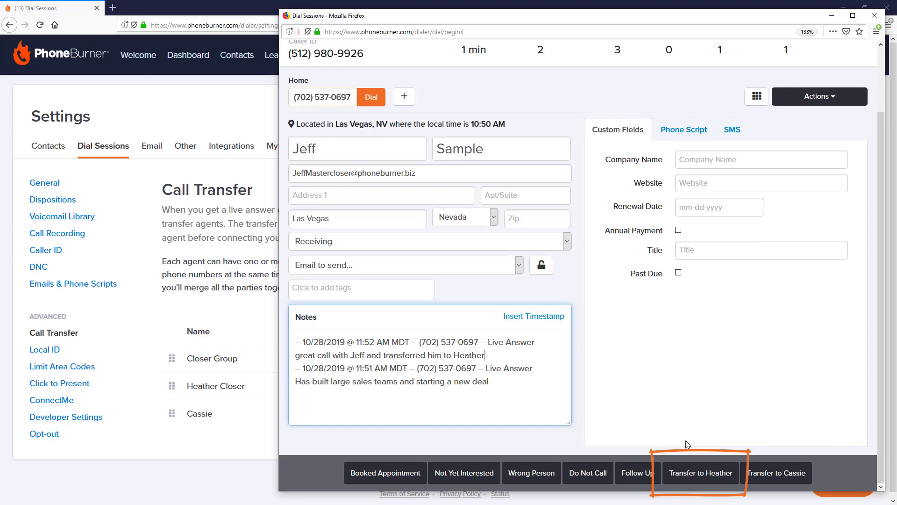
{"action": "left_click", "coordinate": [693, 473]}
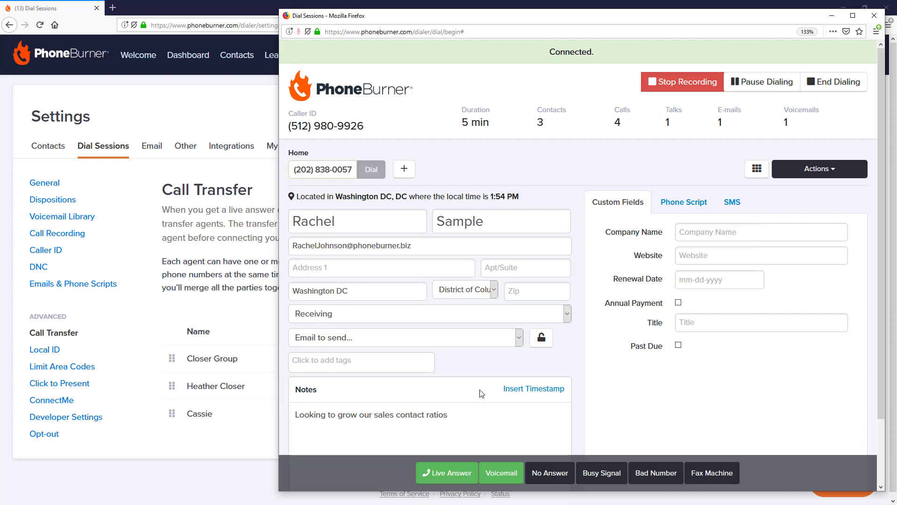
- Mark the call Live Answer, consult Closer Group, merge both sides, then leave the bridged call
{"action": "left_click", "coordinate": [449, 474]}
{"action": "left_click", "coordinate": [645, 462]}
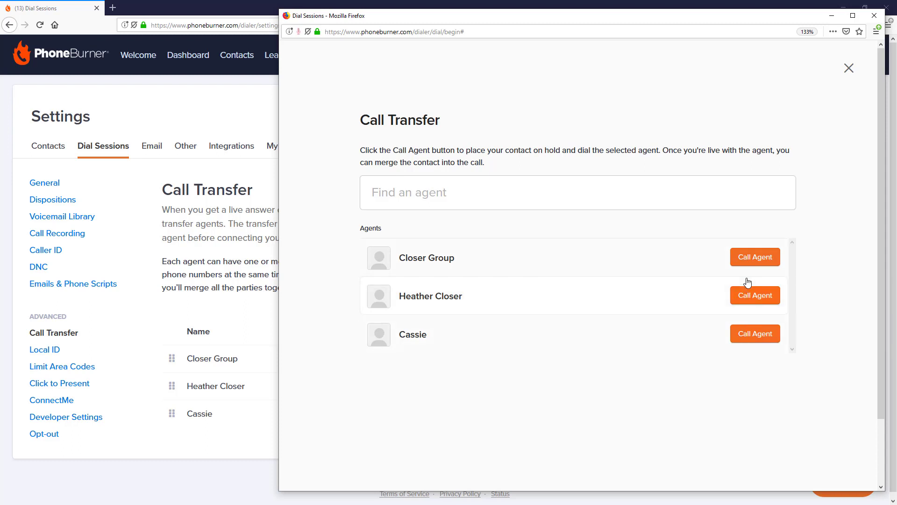
{"action": "left_click", "coordinate": [748, 258]}
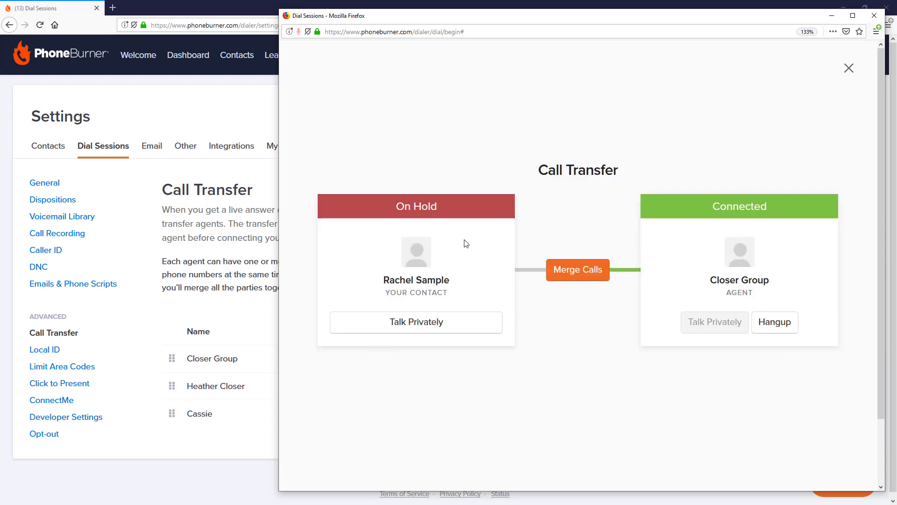
{"action": "left_click", "coordinate": [420, 323]}
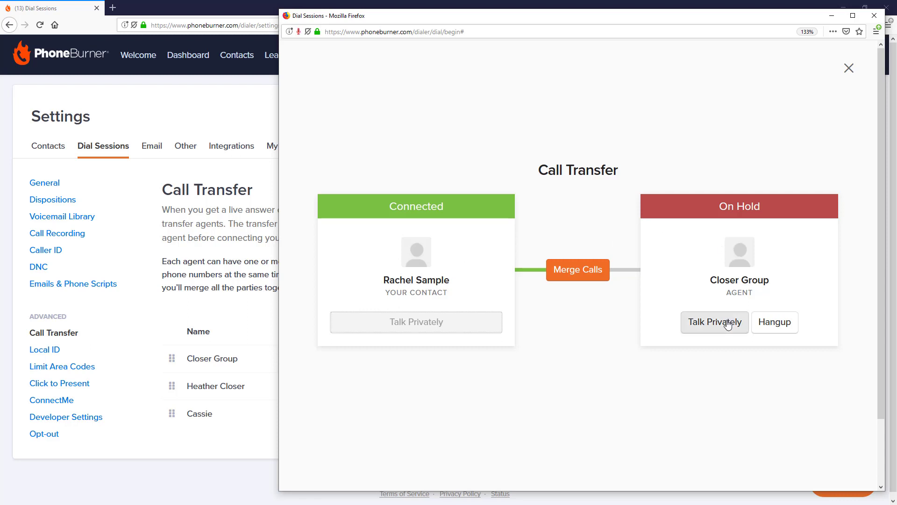
{"action": "left_click", "coordinate": [728, 326]}
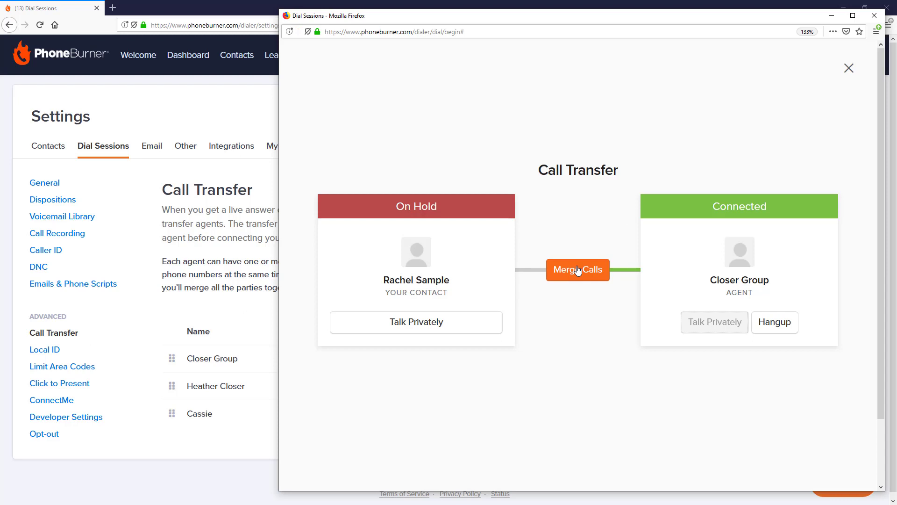
{"action": "left_click", "coordinate": [578, 271]}
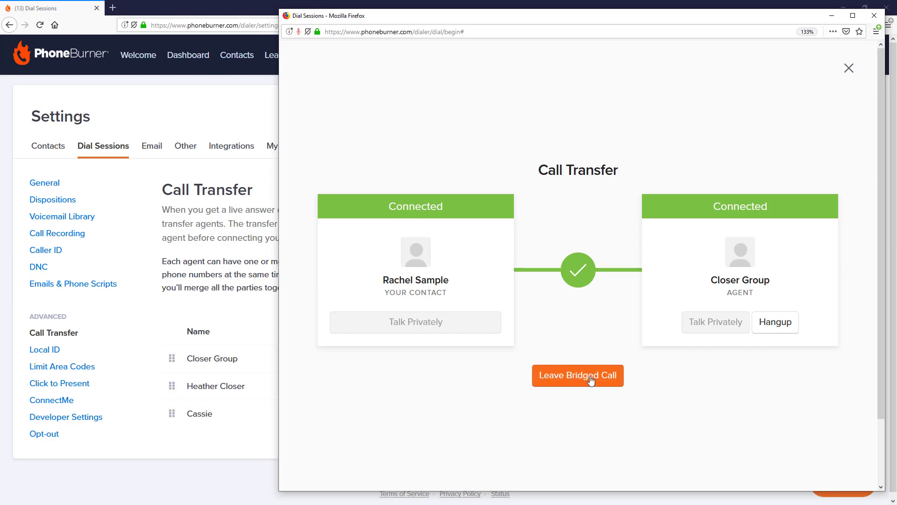
{"action": "left_click", "coordinate": [588, 380]}
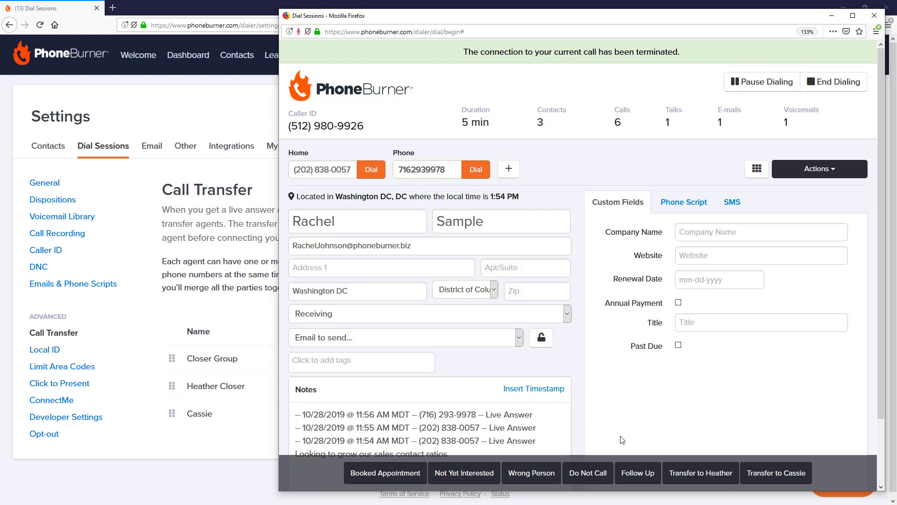
- Log the call with the third agent's transfer disposition and end dialing
{"action": "left_click", "coordinate": [750, 473]}
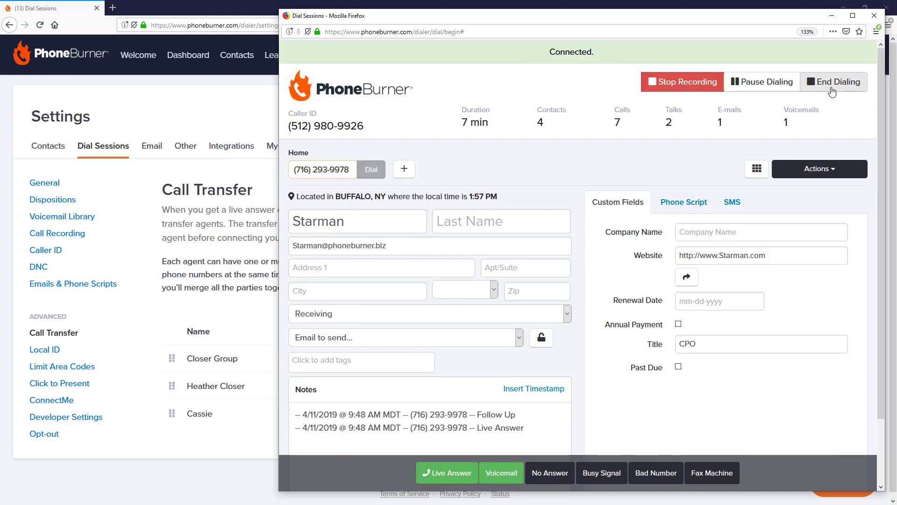
{"action": "left_click", "coordinate": [832, 90]}
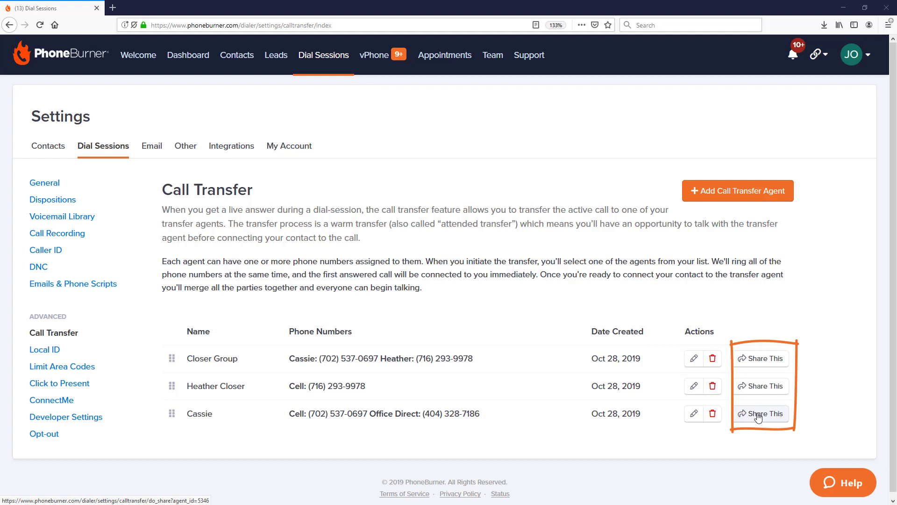
- Share Closer Group and the two individual transfer agents with the team
{"action": "left_click", "coordinate": [745, 368]}
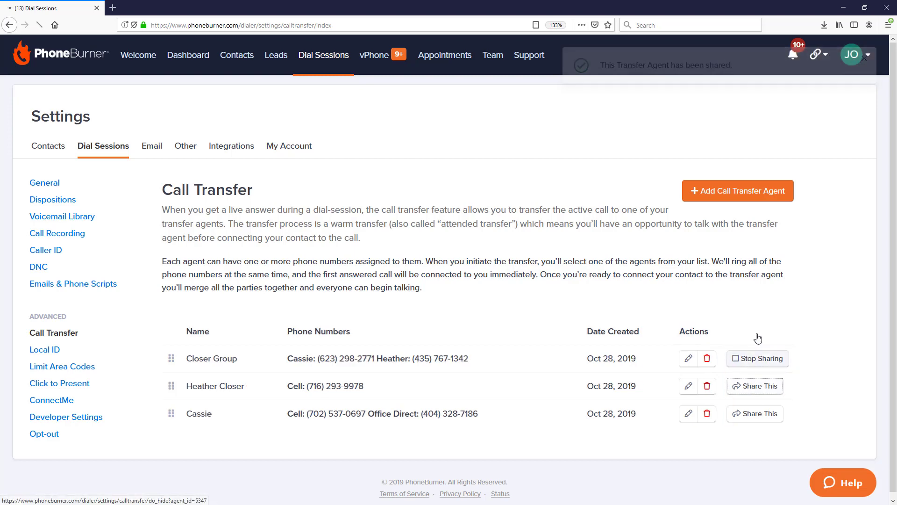
{"action": "left_click", "coordinate": [754, 386]}
{"action": "left_click", "coordinate": [759, 413]}
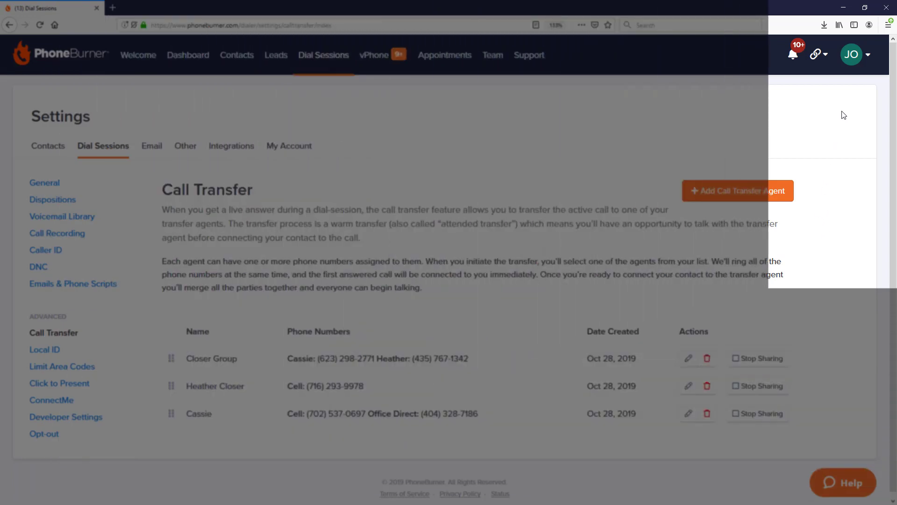
- In Master Config, set the Transfer Agents sharing status to Add
{"action": "left_click", "coordinate": [851, 58]}
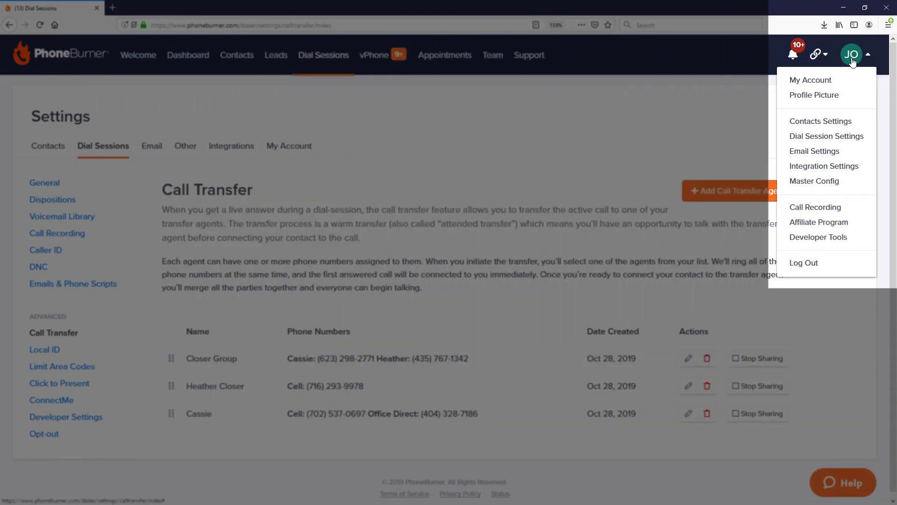
{"action": "left_click", "coordinate": [821, 181]}
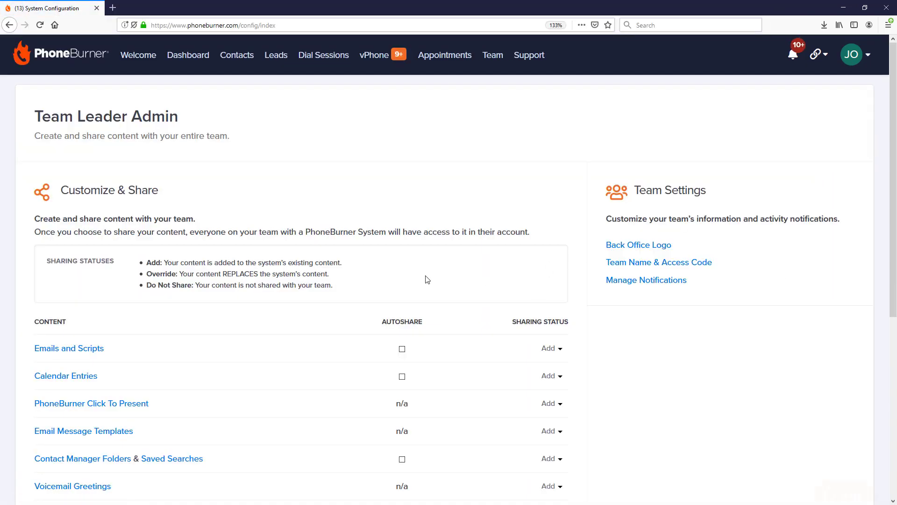
{"action": "scroll", "coordinate": [426, 279], "scroll_direction": "down", "scroll_amount": 5}
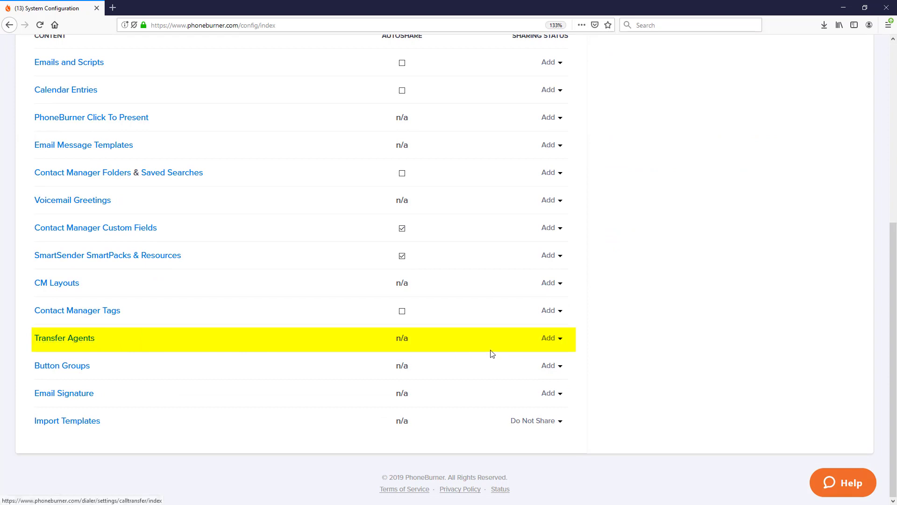
{"action": "left_click", "coordinate": [560, 340]}
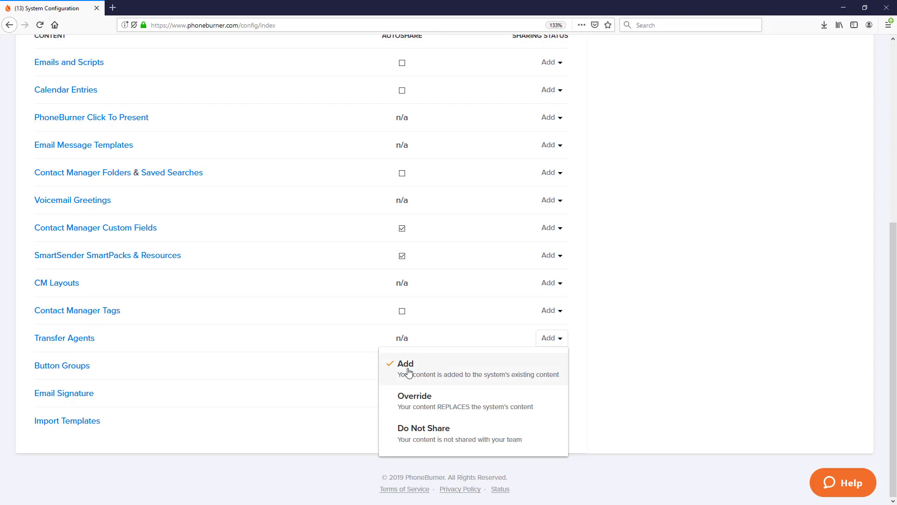
{"action": "left_click", "coordinate": [661, 362]}
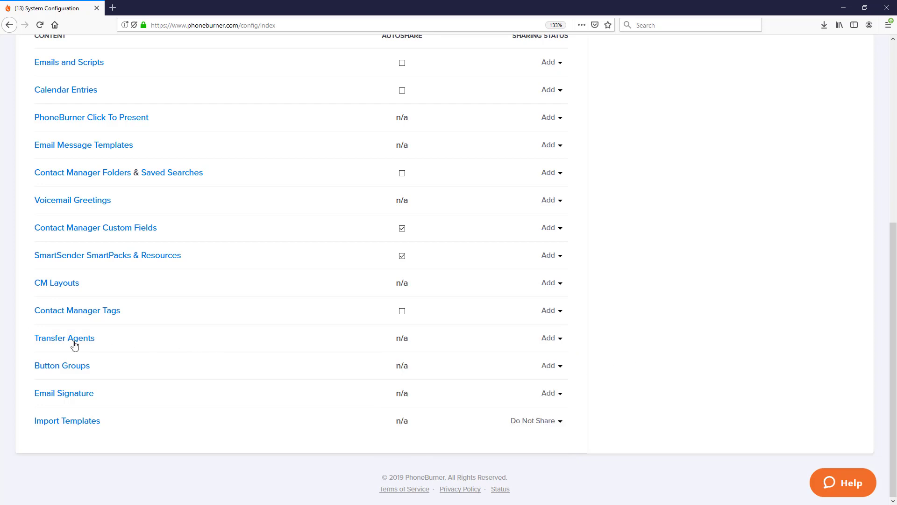